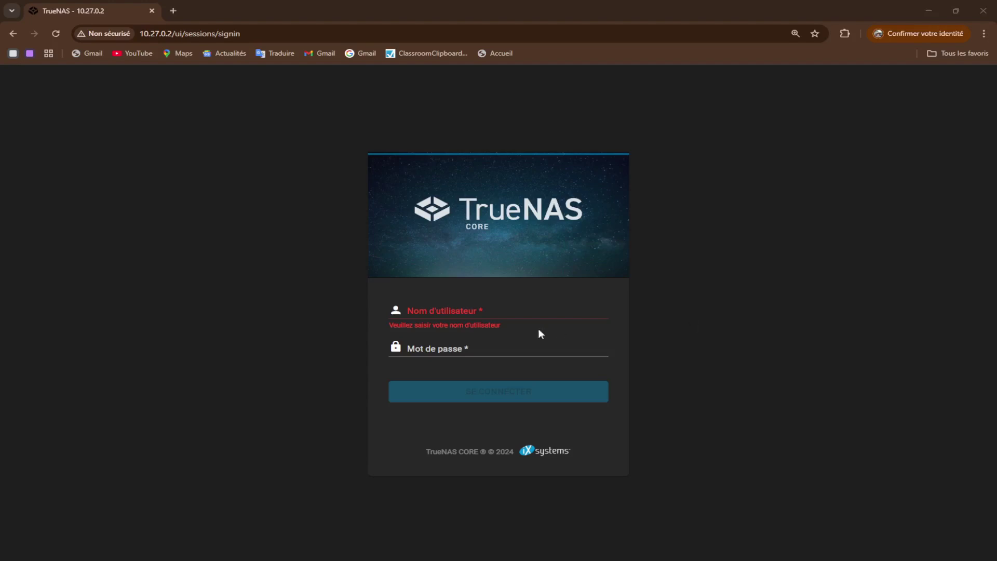
Step: Sign in with the user name root and the account password
left_click(447, 310)
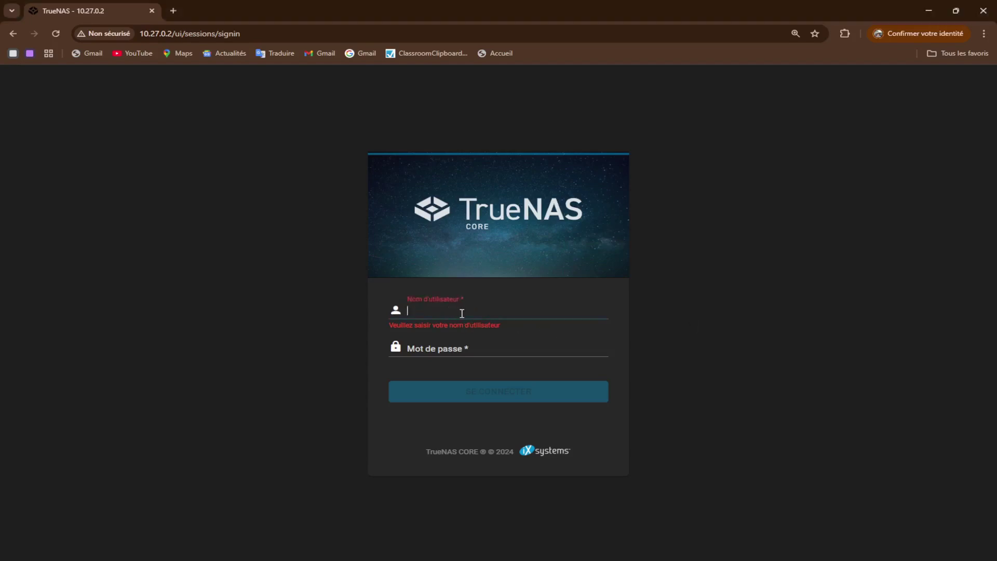
type("root")
key("Tab")
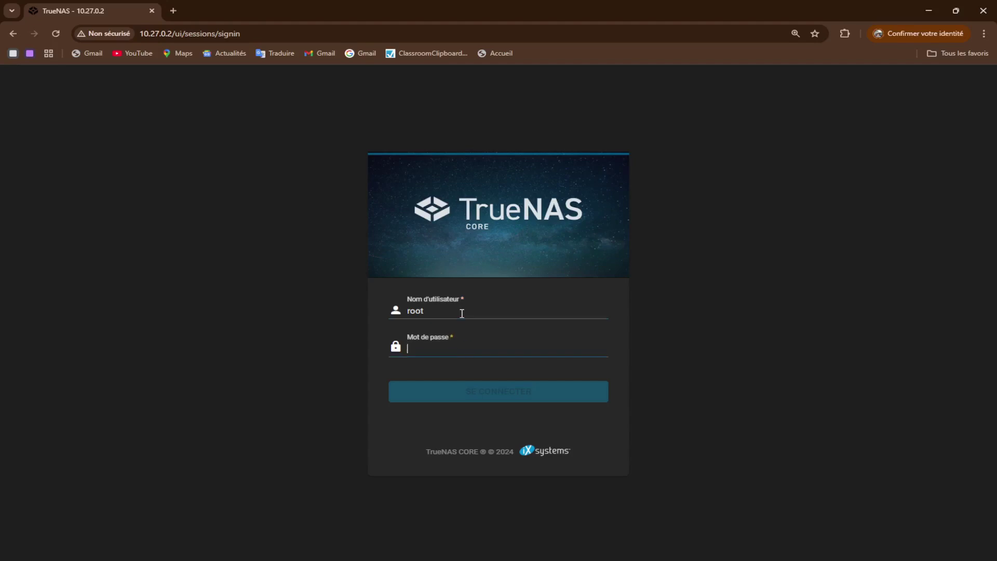
type("********")
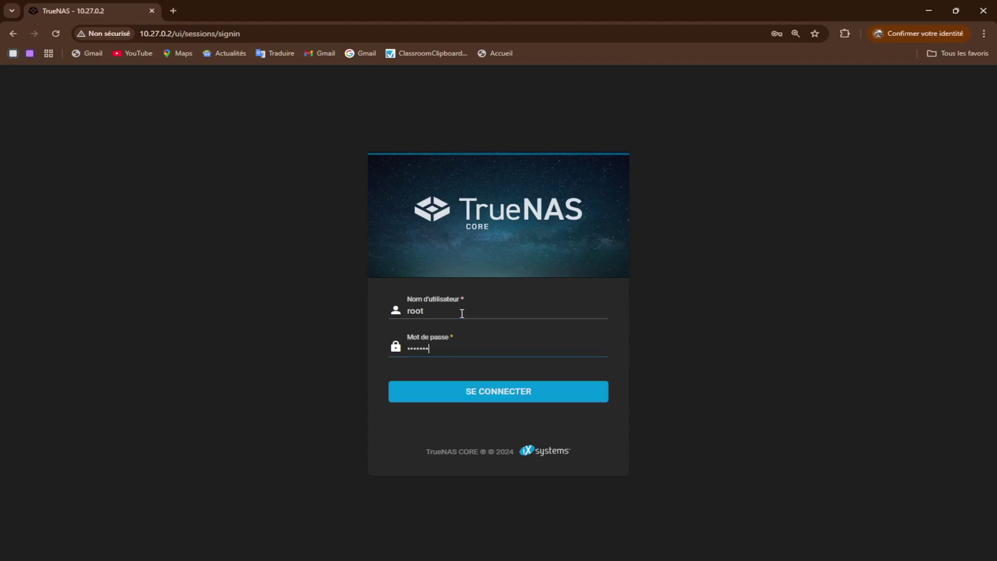
key("Return")
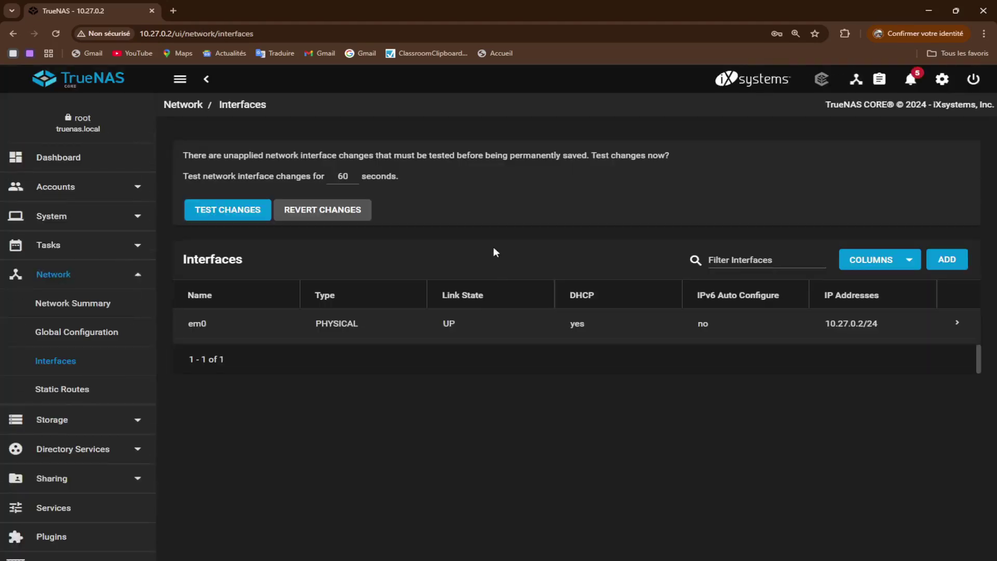
Step: Open the dashboard and review the system information, CPU, memory and storage pool overviews
left_click(56, 187)
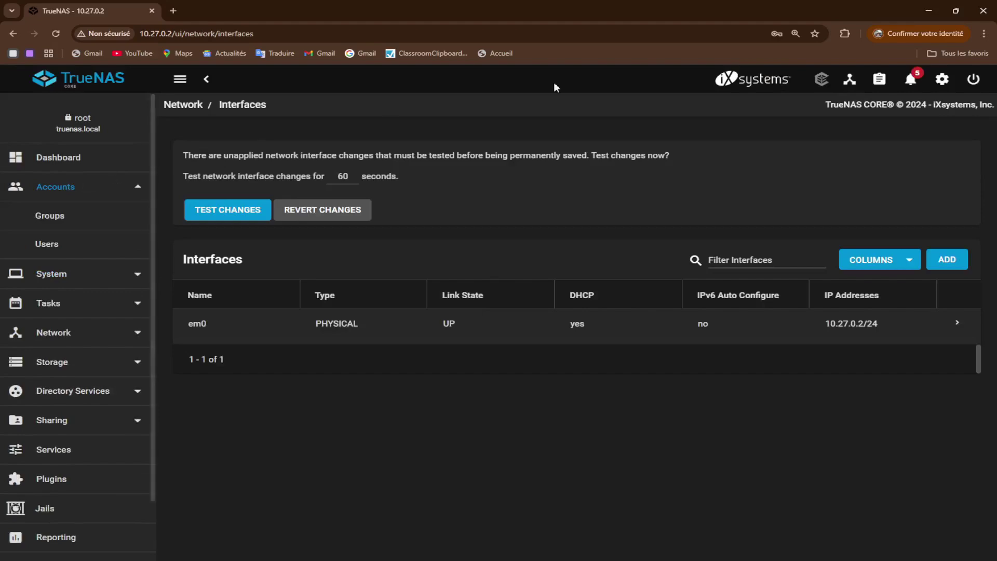
left_click(71, 157)
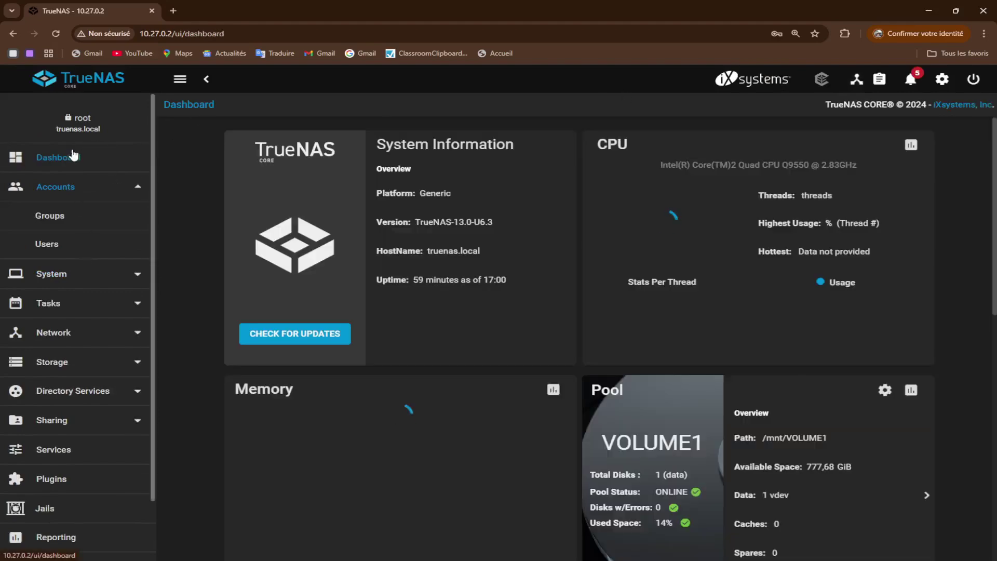
scroll(969, 279, "down", 5)
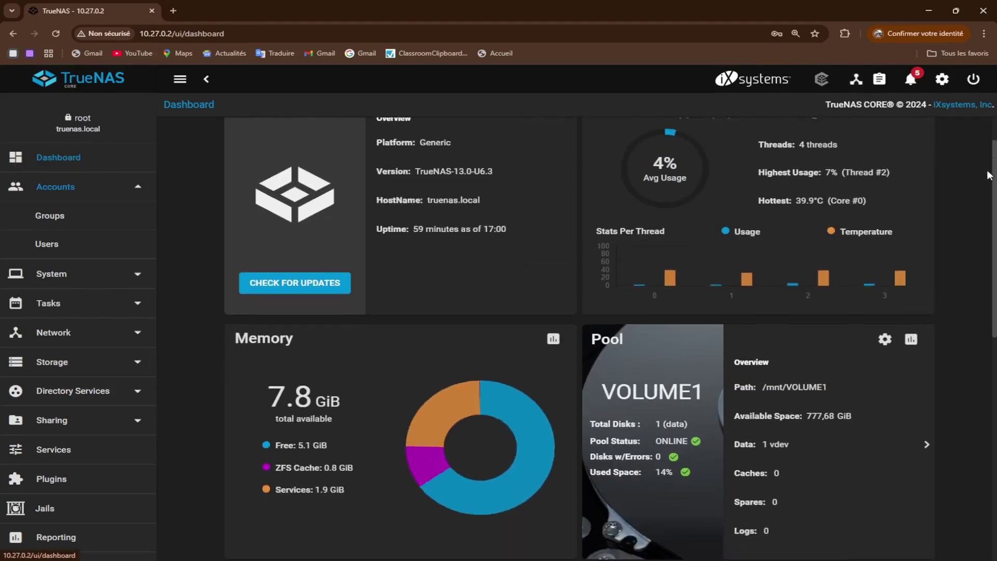
scroll(969, 280, "up", 5)
scroll(447, 311, "down", 6)
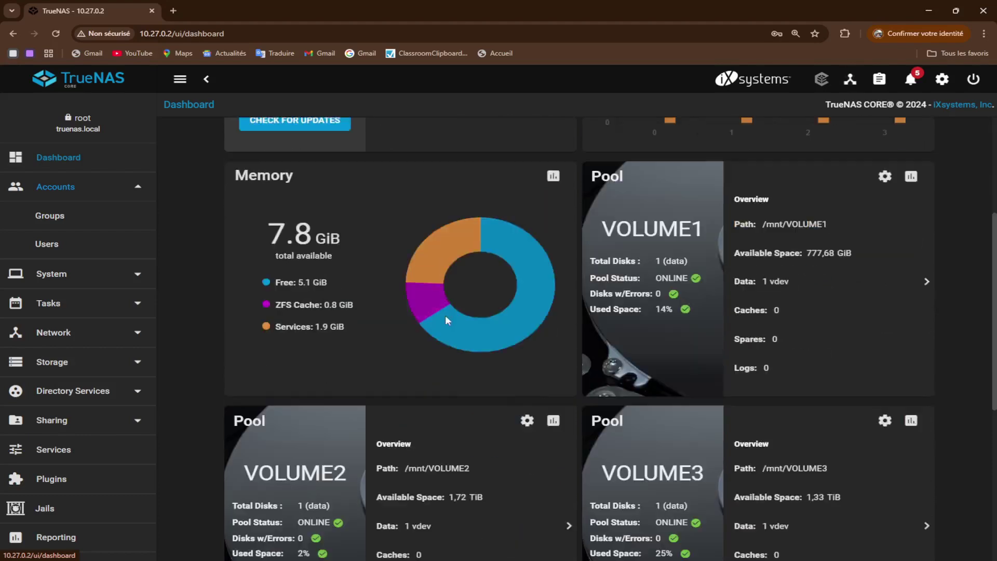
scroll(481, 340, "down", 3)
scroll(482, 335, "up", 8)
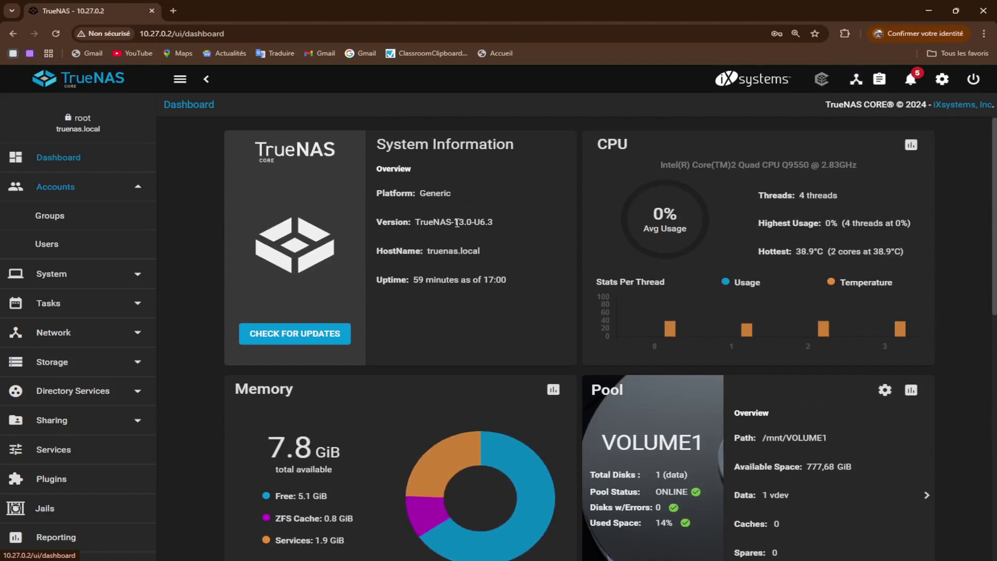
Step: Open the em0 network interface for editing and disable DHCP
left_click(65, 332)
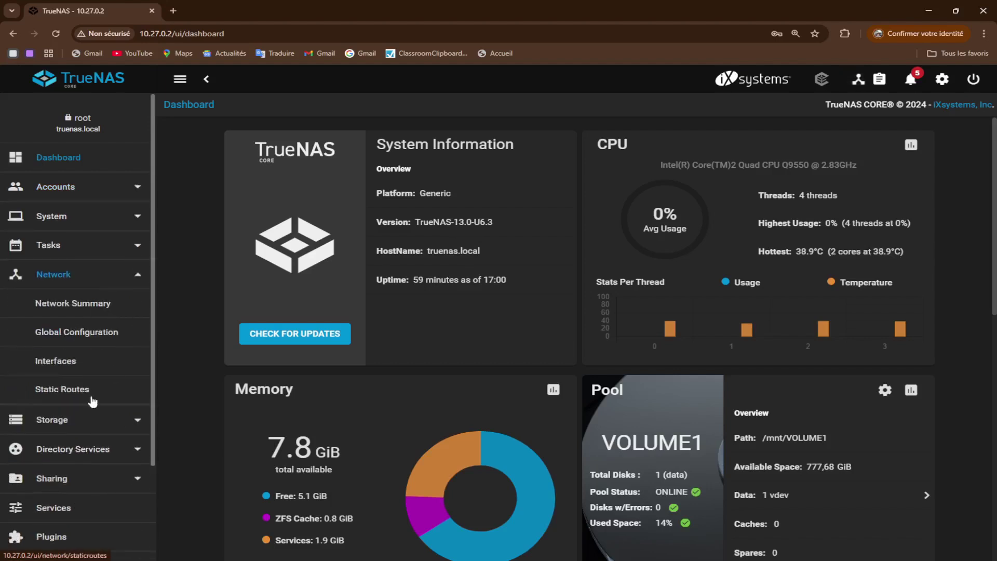
left_click(63, 360)
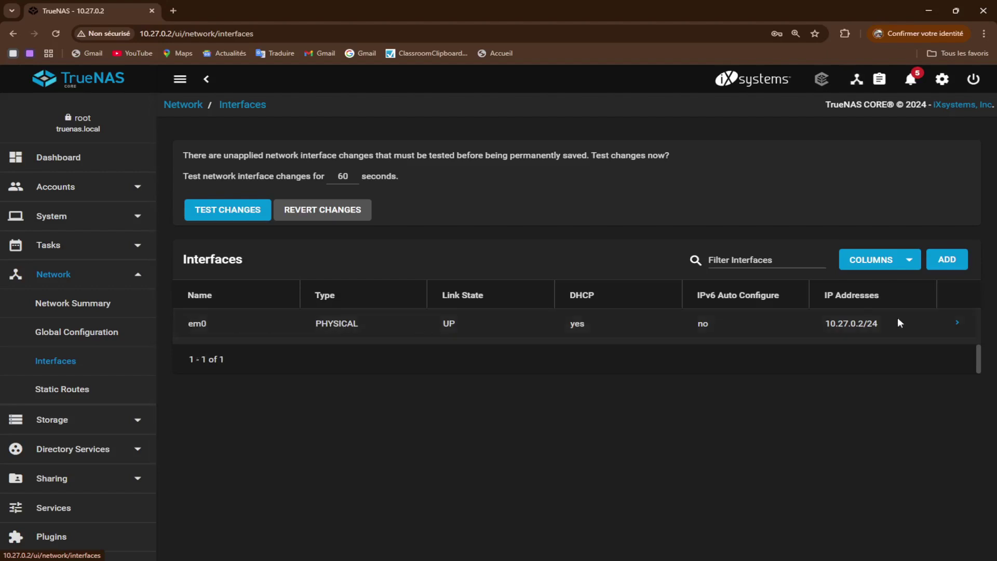
left_click(958, 326)
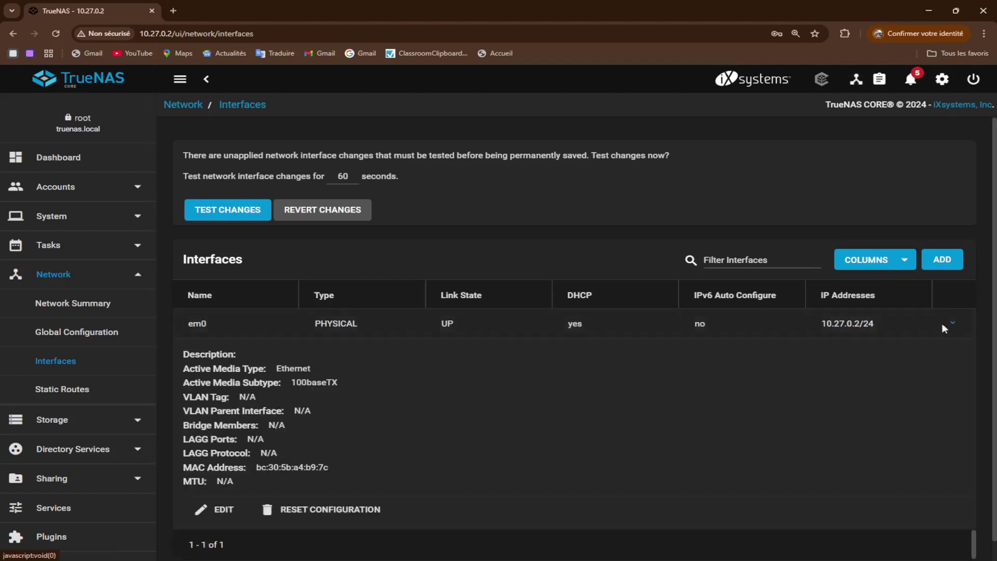
scroll(673, 338, "down", 1)
left_click(215, 490)
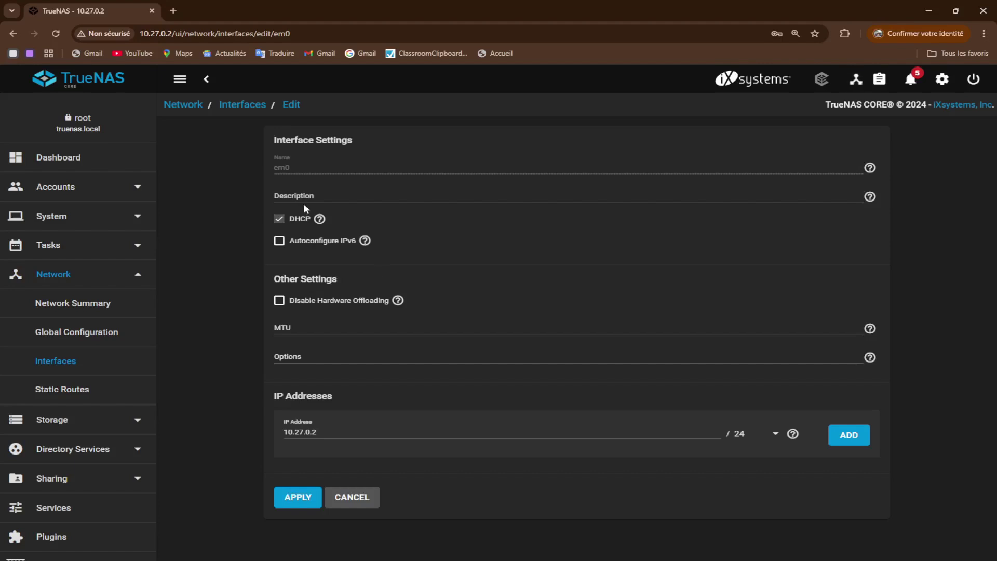
left_click(281, 223)
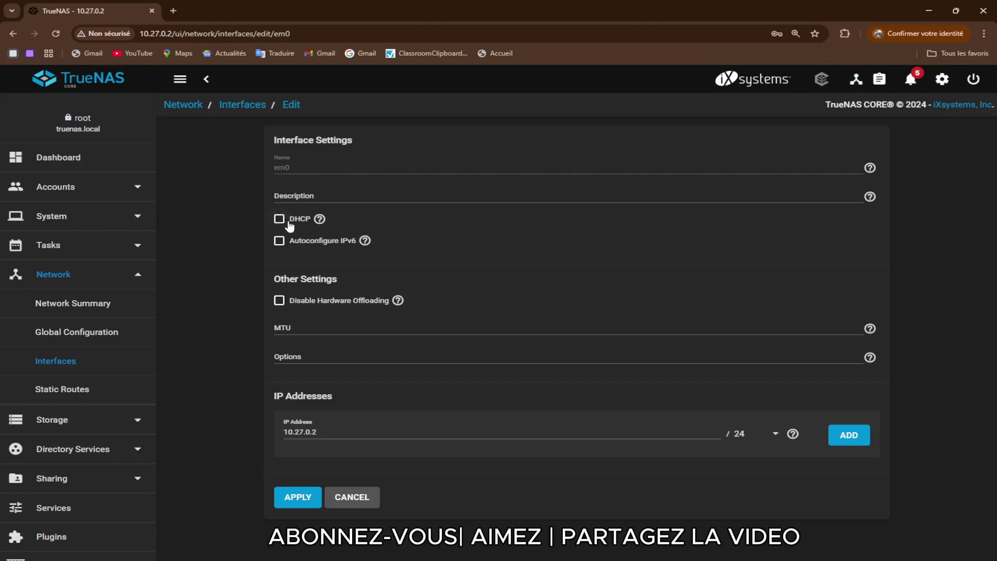
Step: Examine the IP address entry and the subnet prefix lengths available for it, keeping 24
left_click(330, 431)
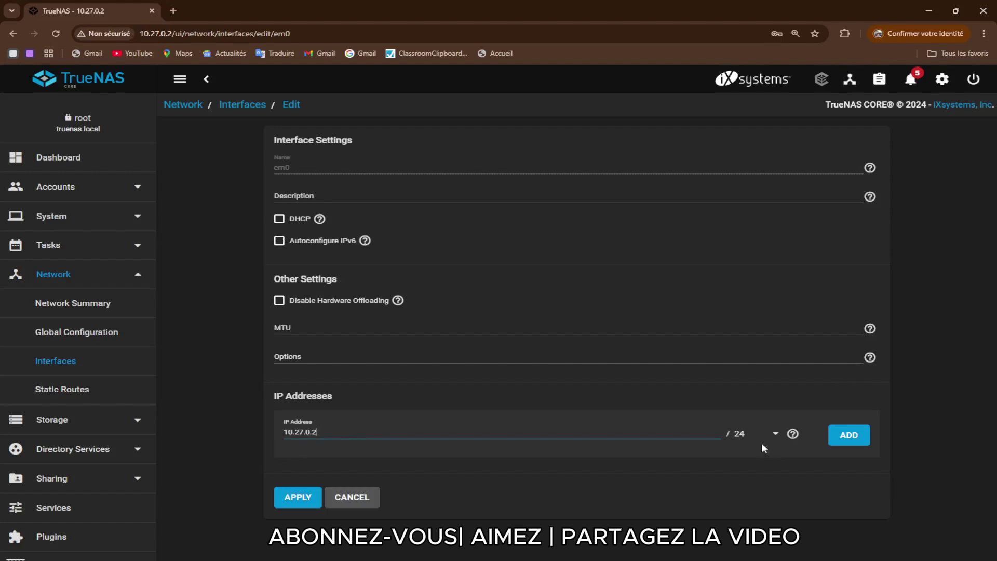
left_click(773, 434)
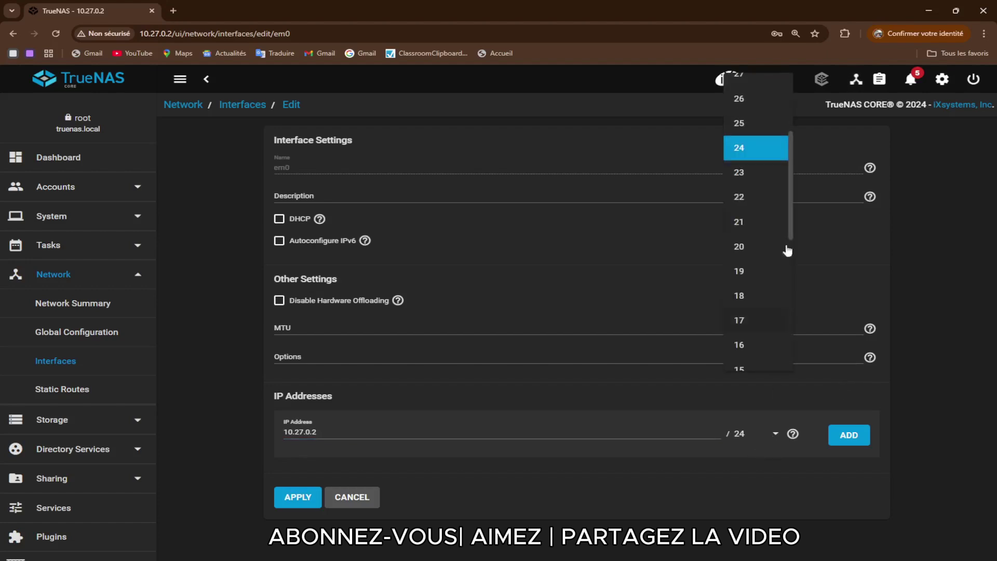
scroll(787, 112, "up", 2)
scroll(786, 94, "up", 1)
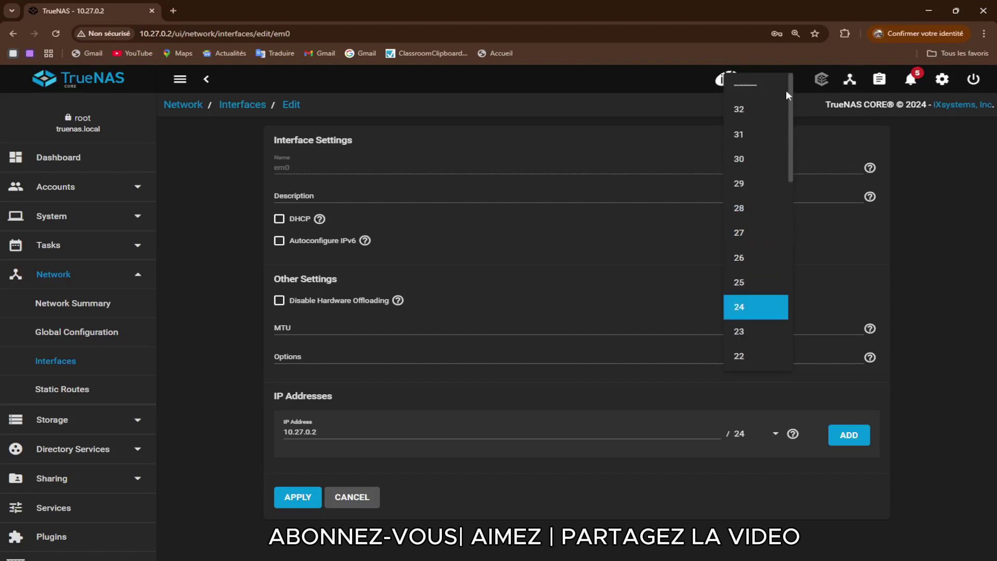
scroll(781, 113, "down", 3)
scroll(780, 159, "down", 3)
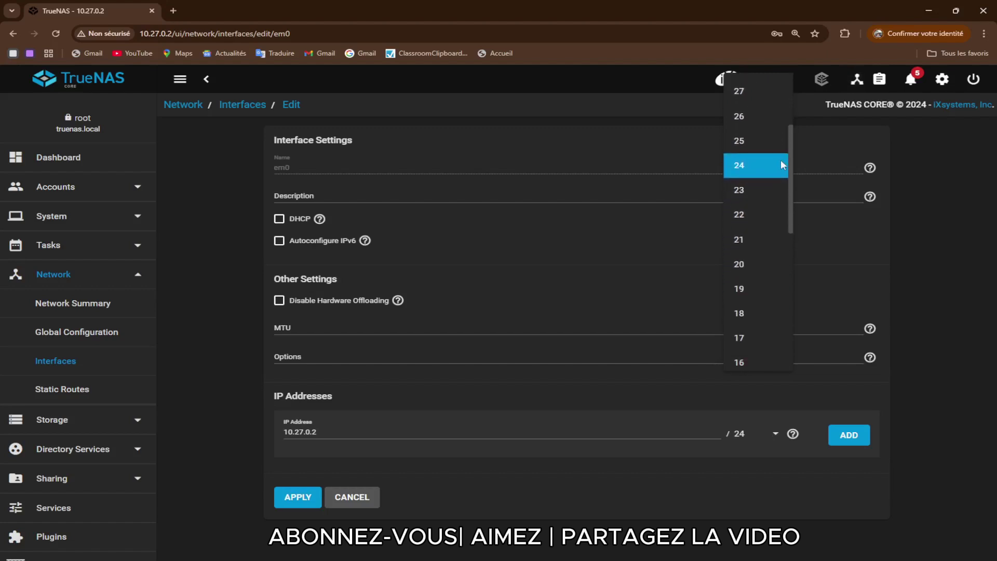
scroll(781, 151, "up", 2)
scroll(782, 140, "up", 2)
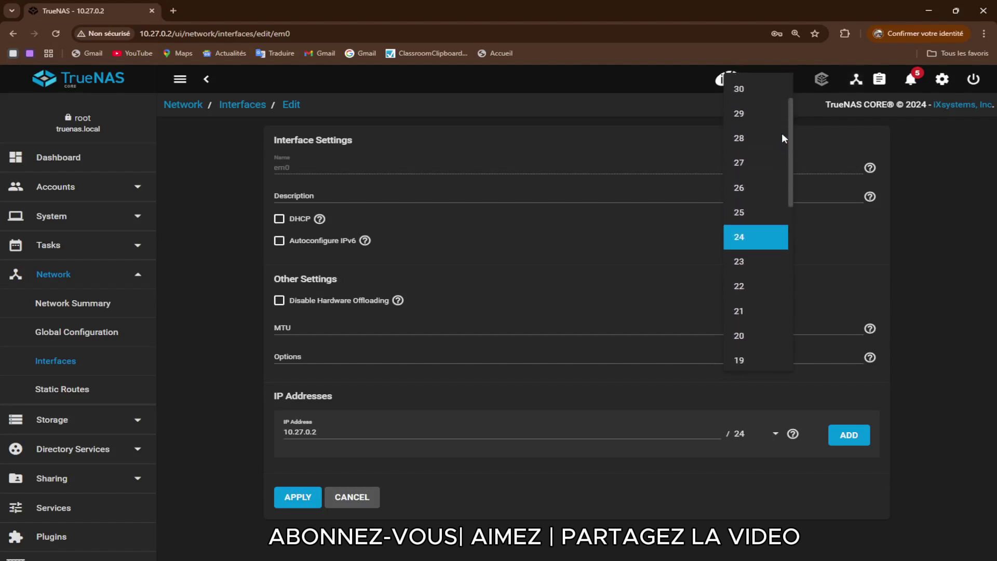
scroll(780, 146, "down", 2)
scroll(782, 162, "down", 1)
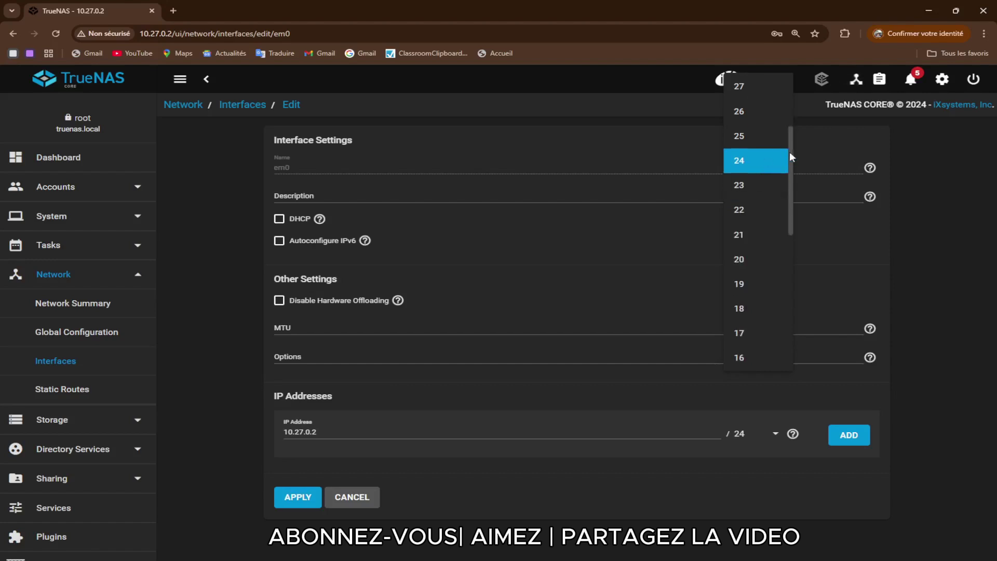
scroll(790, 135, "up", 4)
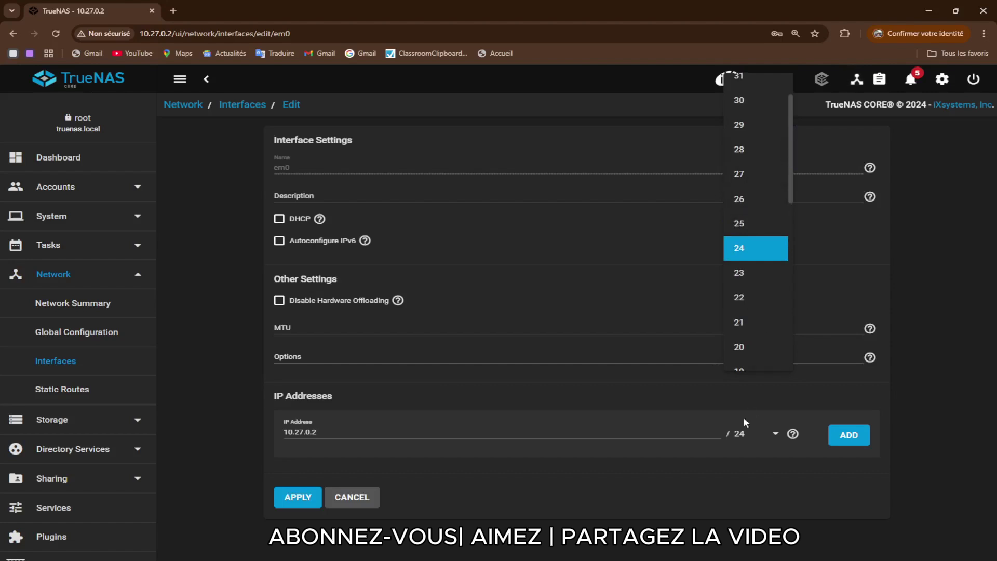
left_click(759, 433)
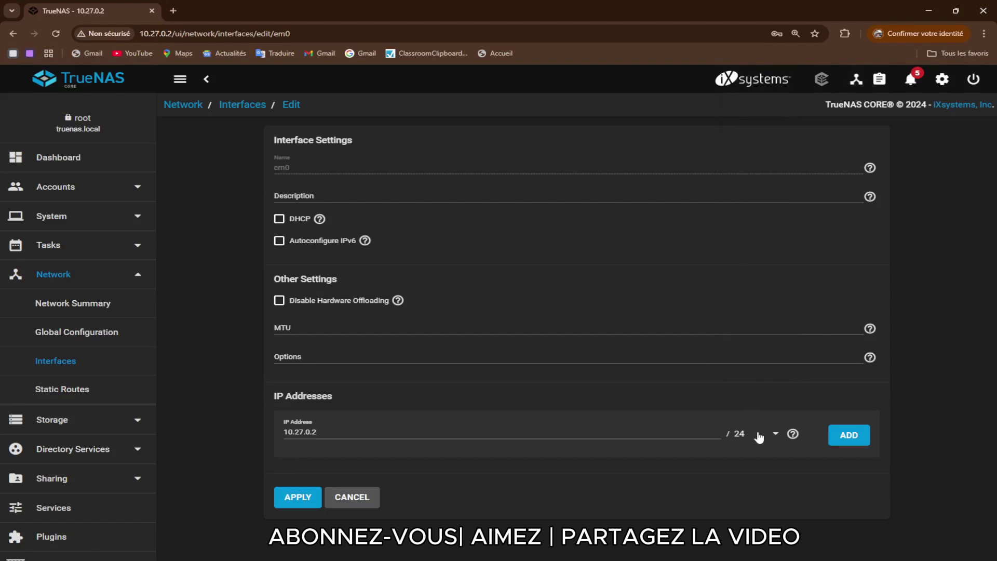
Step: Add a second, empty IP address entry and apply the em0 interface settings
left_click(849, 434)
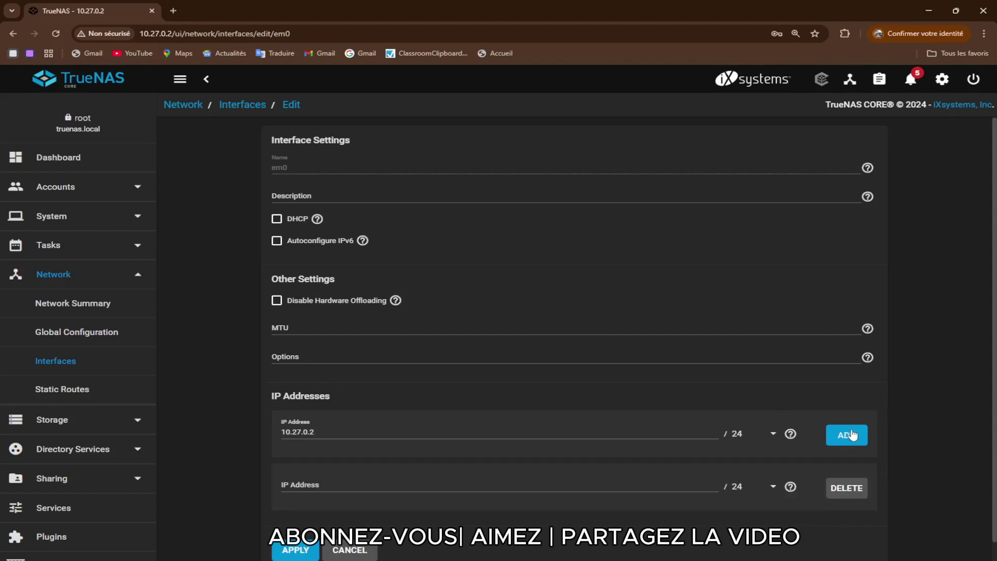
scroll(634, 407, "down", 1)
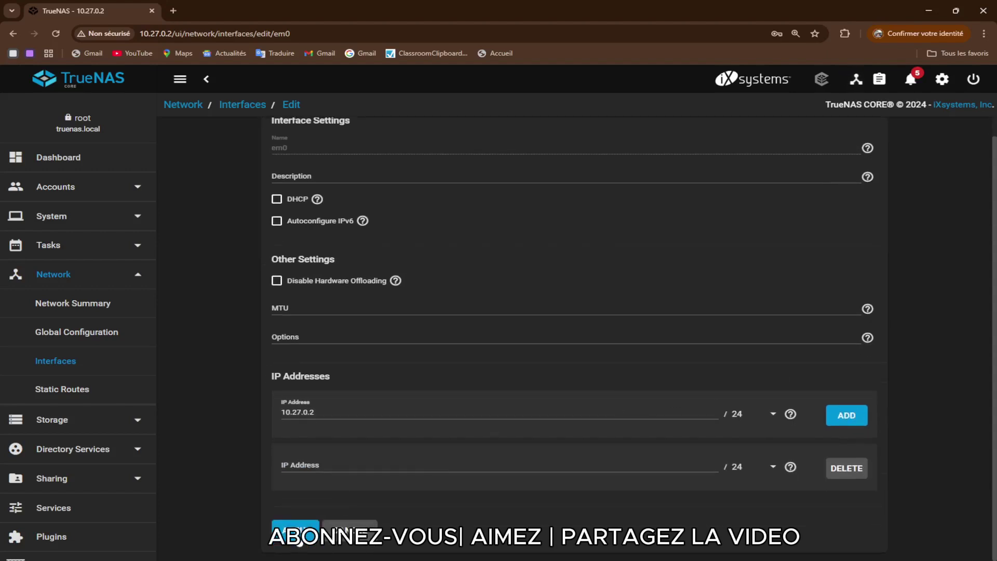
left_click(294, 539)
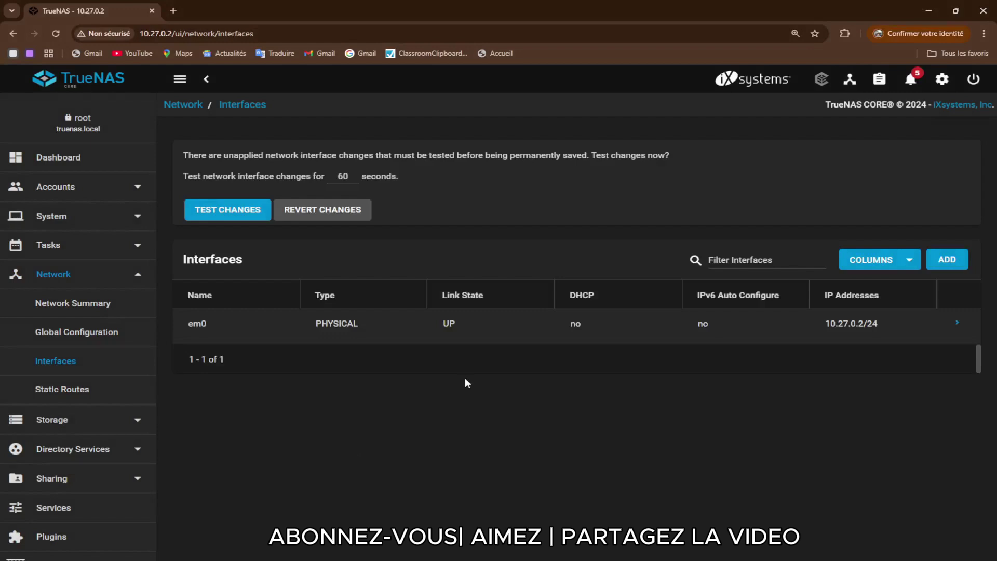